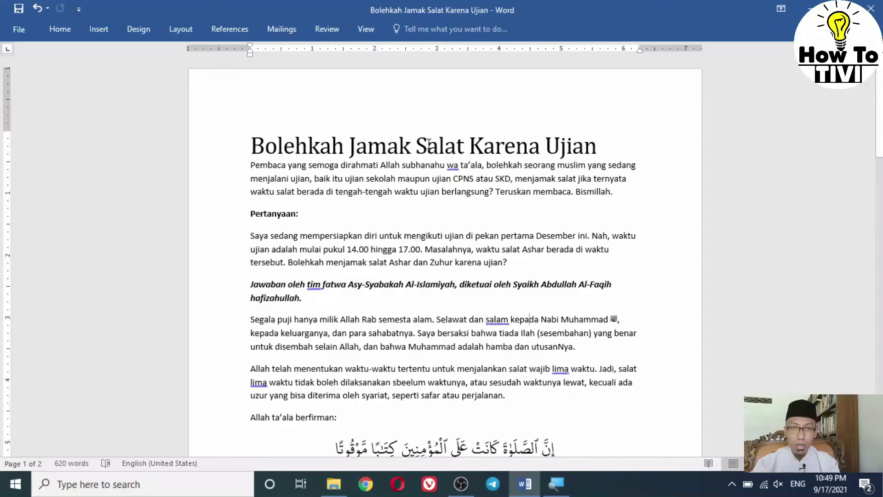
# Scroll through the article and place the insertion point in the opening paragraph
pyautogui.scroll(-4, 368, 178)
pyautogui.scroll(4, 368, 178)
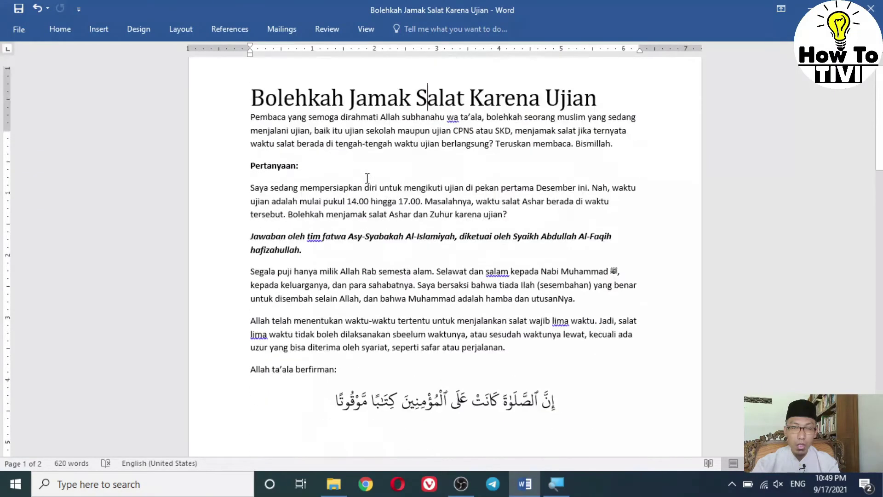
pyautogui.scroll(-5, 367, 178)
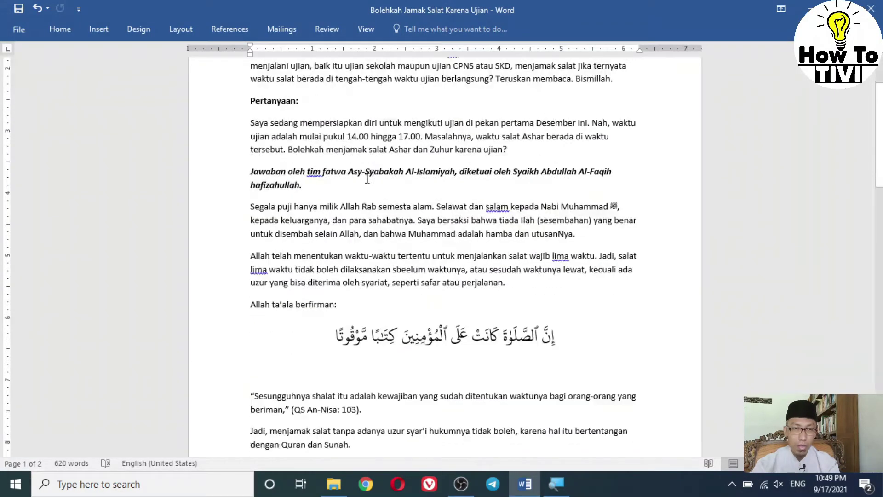
pyautogui.scroll(2, 368, 178)
pyautogui.scroll(2, 367, 178)
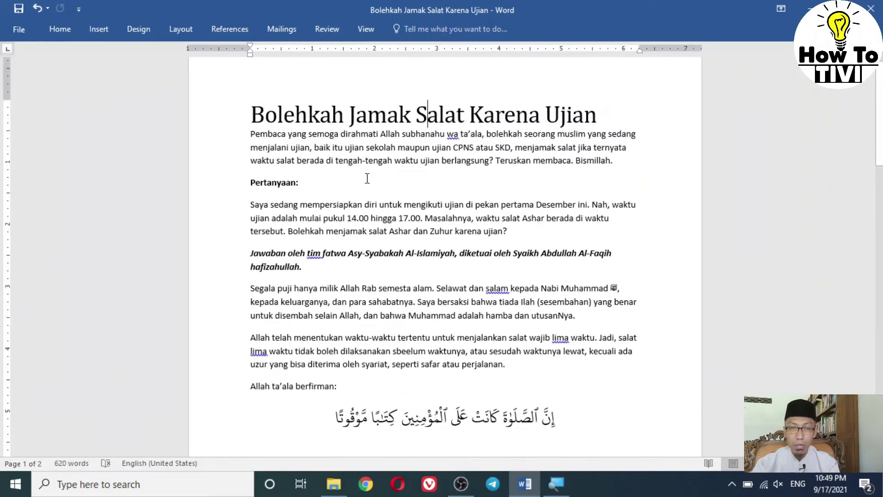
pyautogui.scroll(-4, 304, 190)
pyautogui.scroll(5, 304, 191)
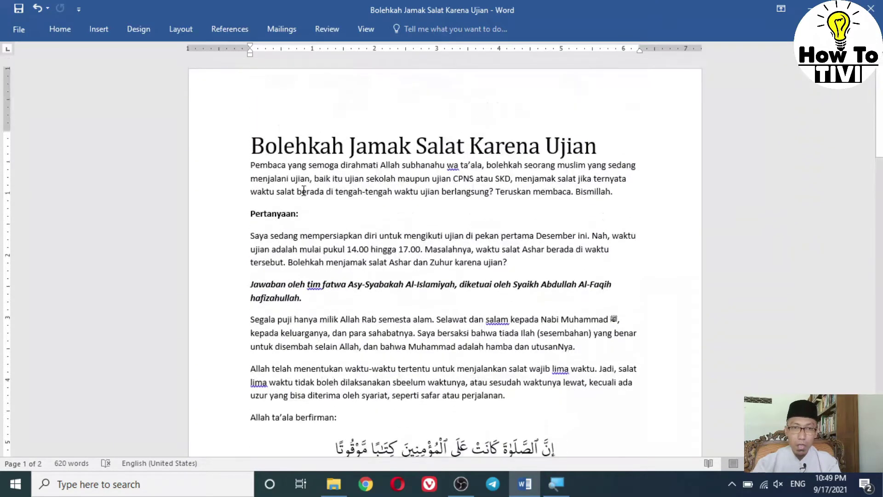
pyautogui.click(324, 165)
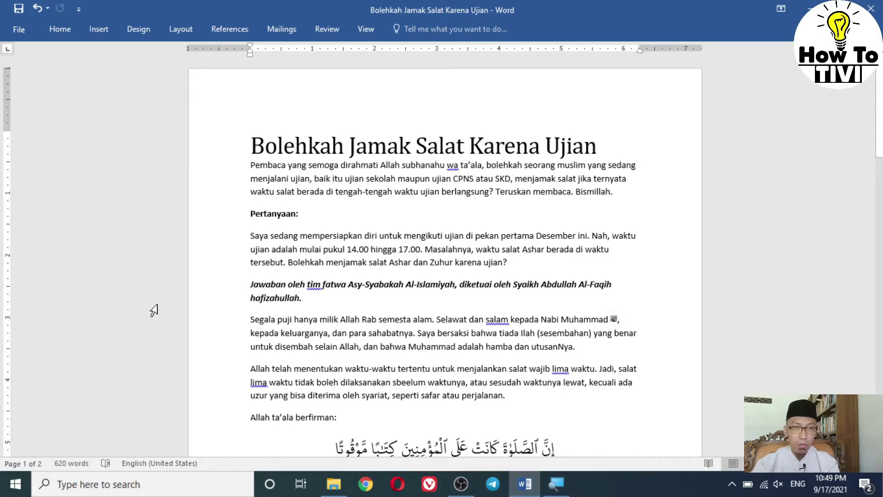
# Check the Review tab's Word Count statistics, then close them and return to the text
pyautogui.click(325, 29)
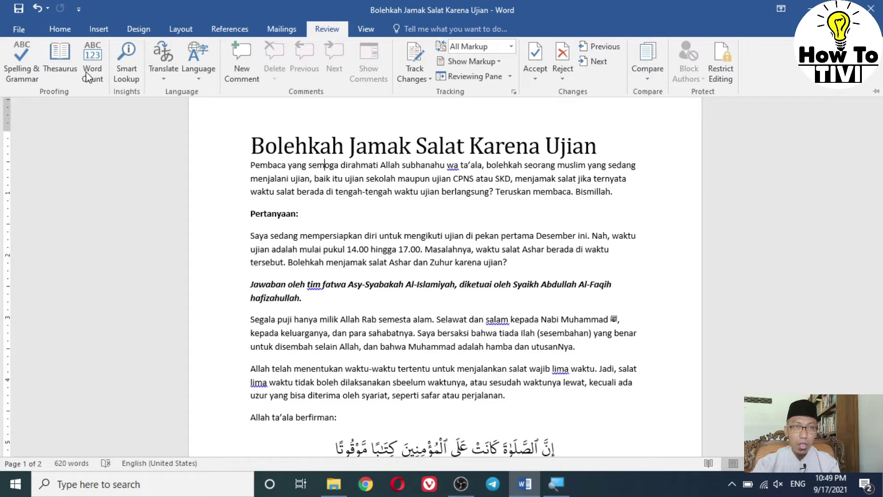
pyautogui.click(313, 164)
pyautogui.click(330, 28)
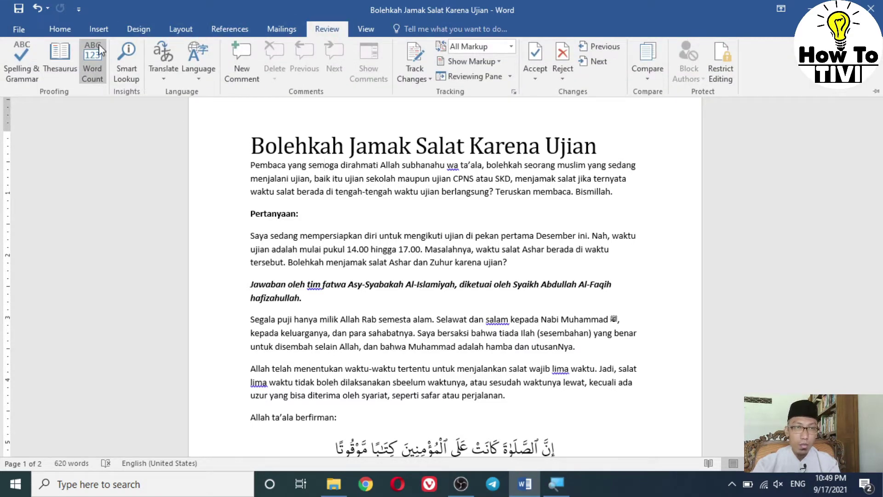
pyautogui.click(245, 107)
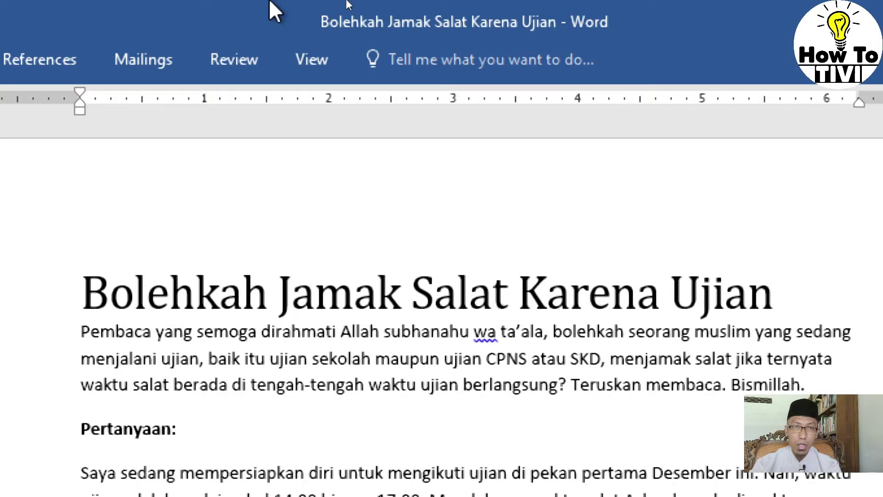
pyautogui.click(209, 60)
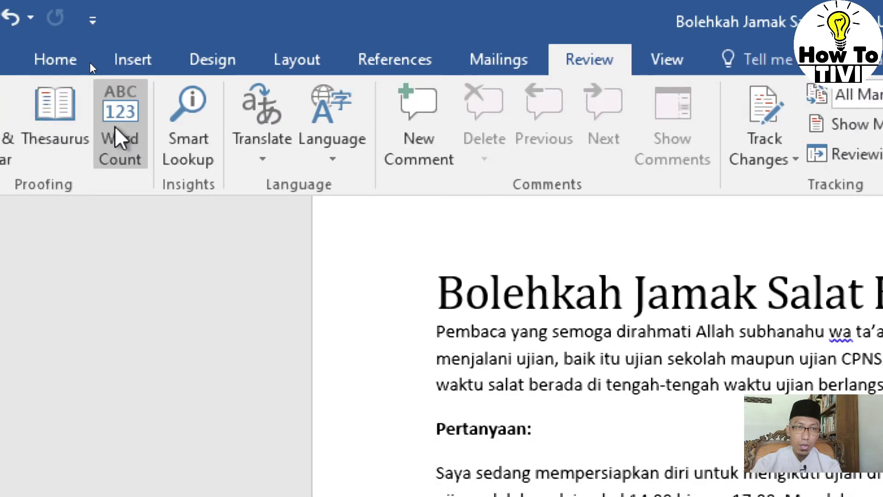
pyautogui.click(119, 136)
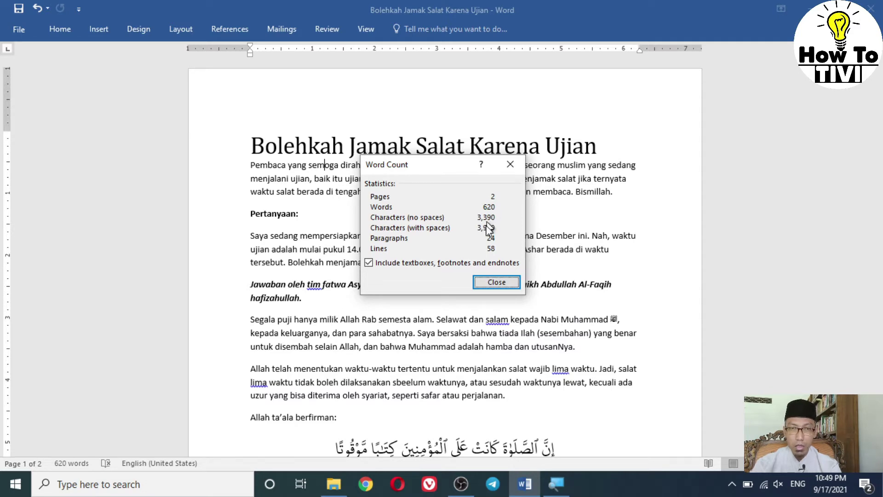
pyautogui.click(581, 235)
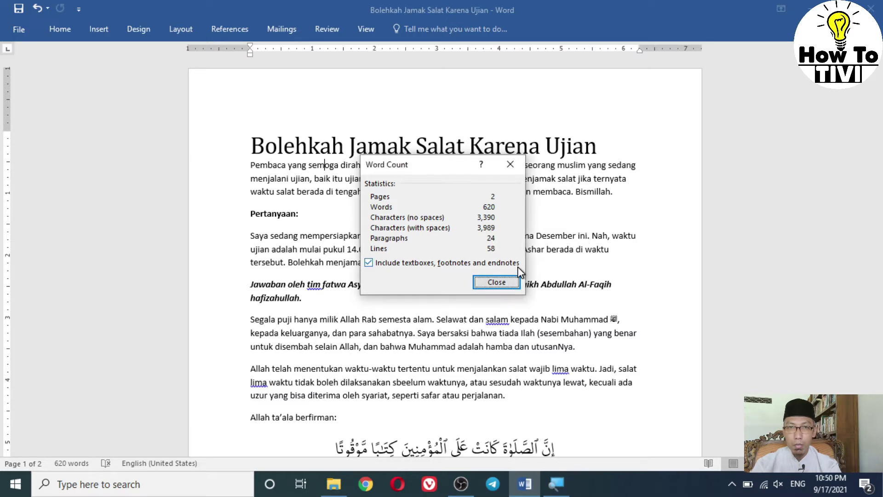
pyautogui.click(503, 279)
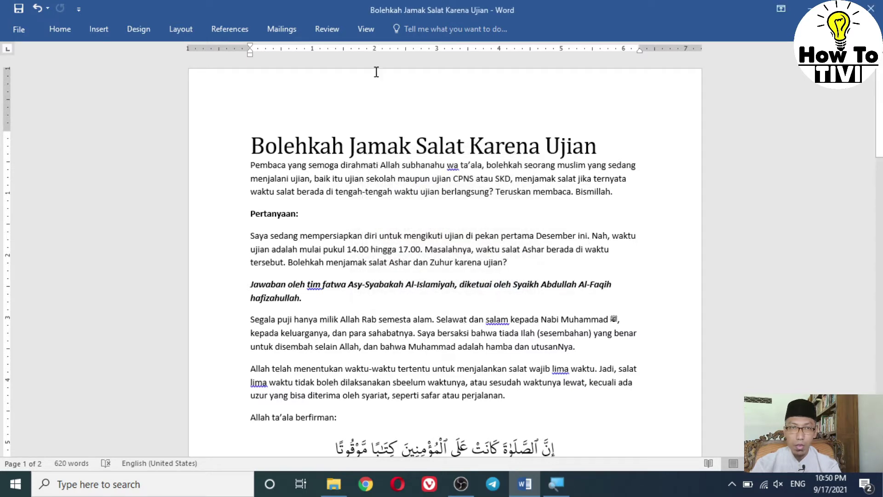
pyautogui.click(330, 28)
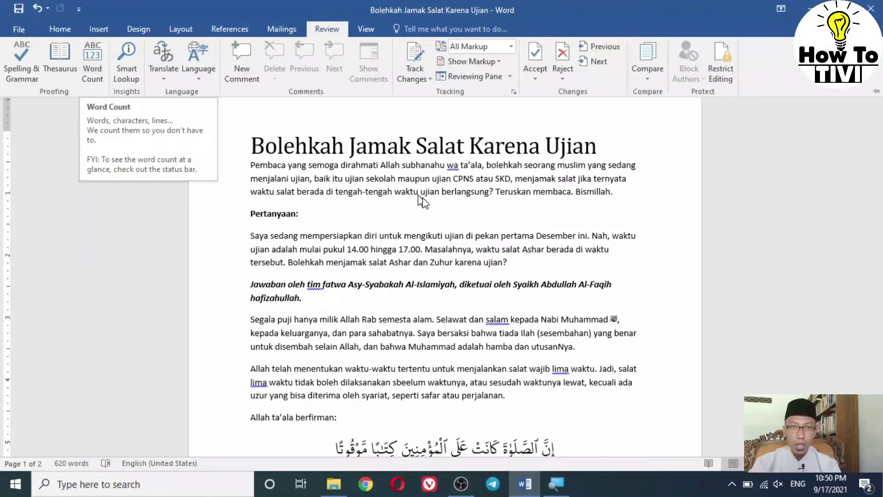
pyautogui.click(763, 343)
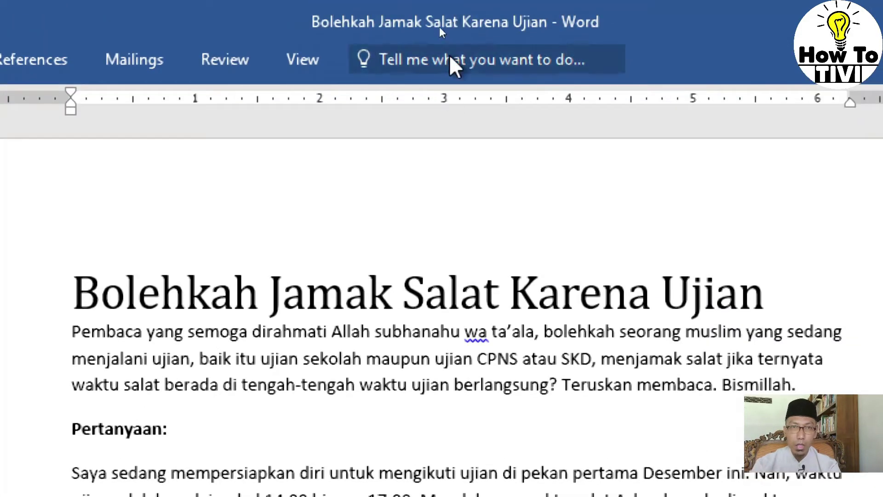
# Search 'word count' in Tell me and open Word Count: 621 words, 25 paragraphs
pyautogui.click(450, 56)
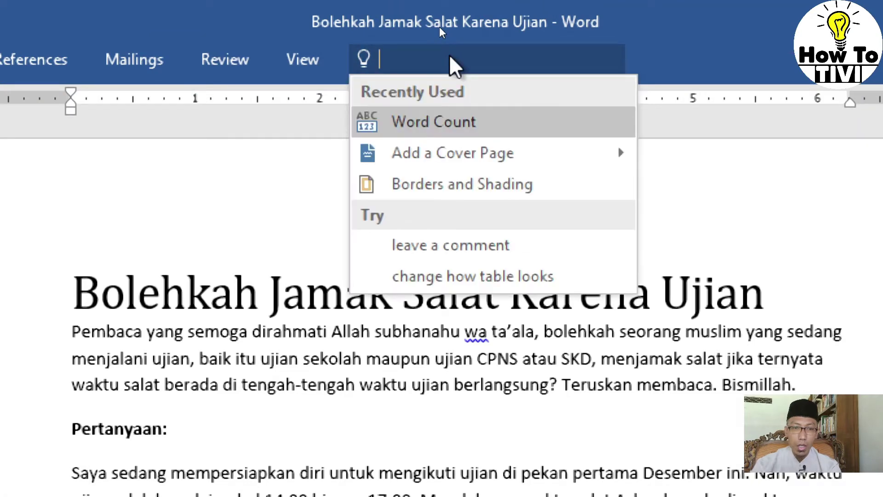
pyautogui.write('word ')
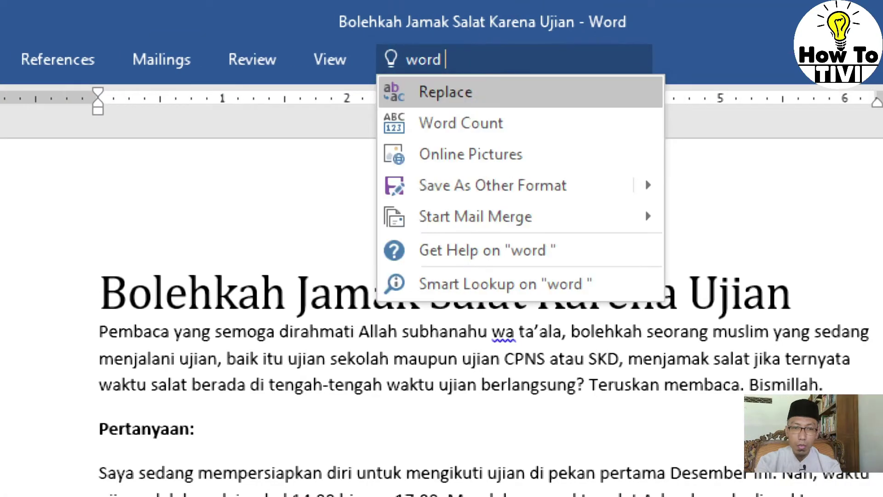
pyautogui.write('cou')
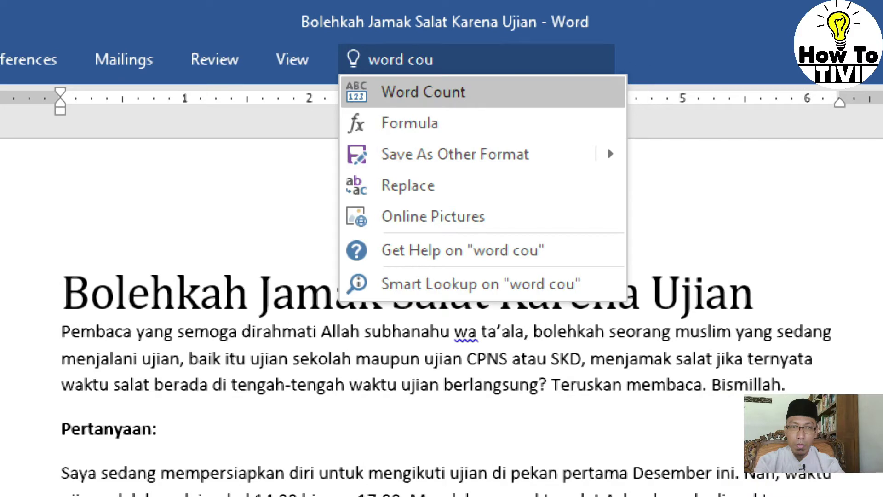
pyautogui.write('nt')
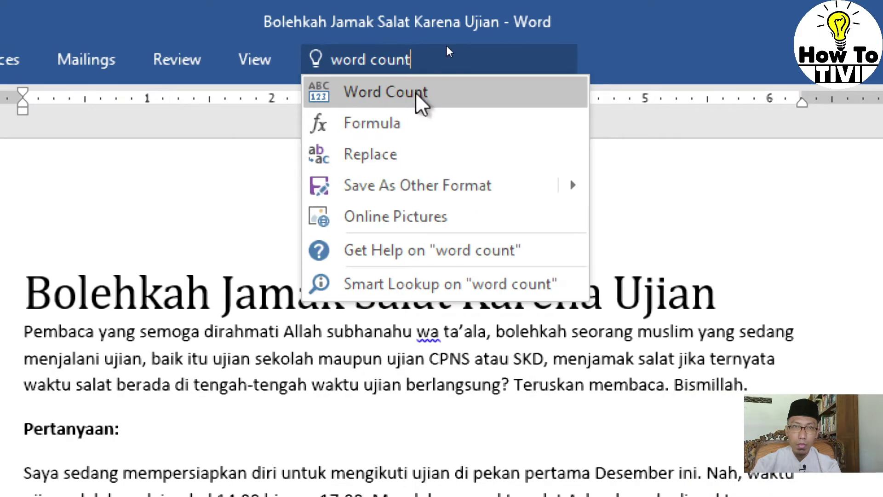
pyautogui.click(350, 94)
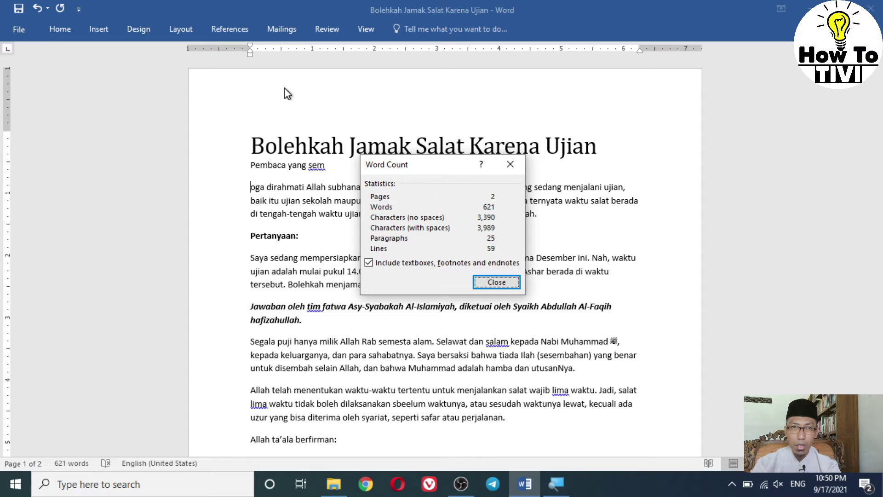
pyautogui.click(519, 167)
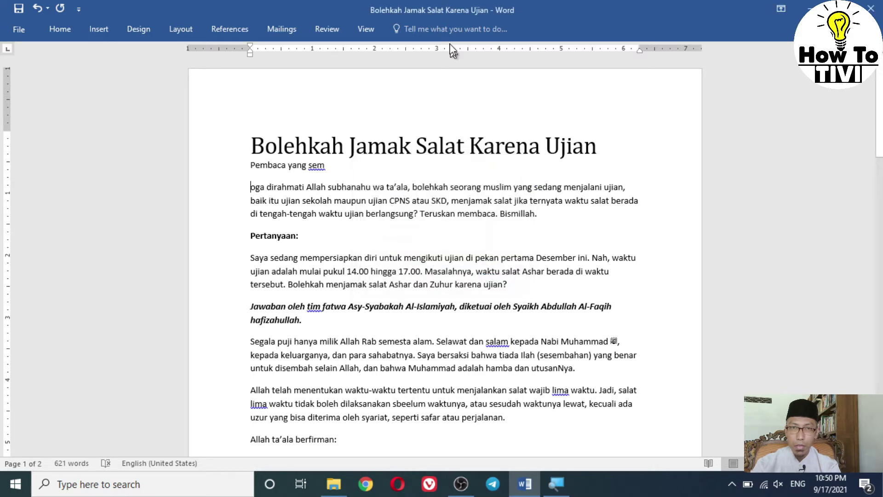
pyautogui.click(459, 28)
pyautogui.write('w')
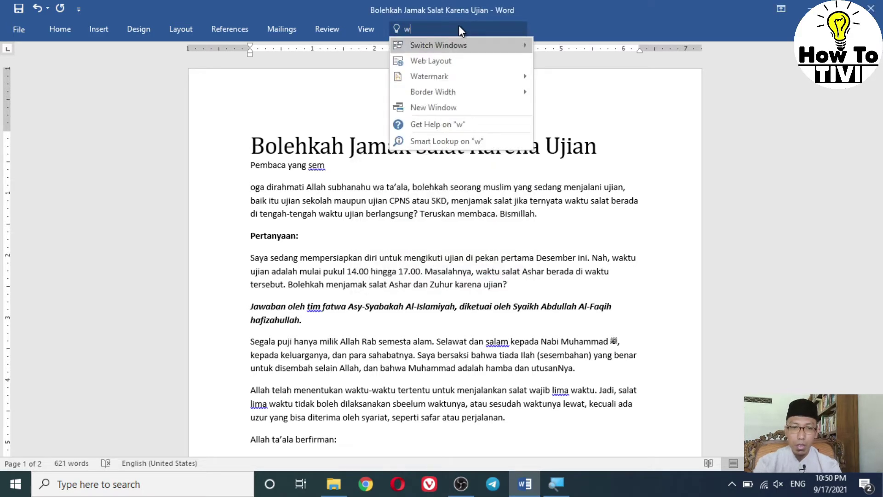
pyautogui.write('ord count')
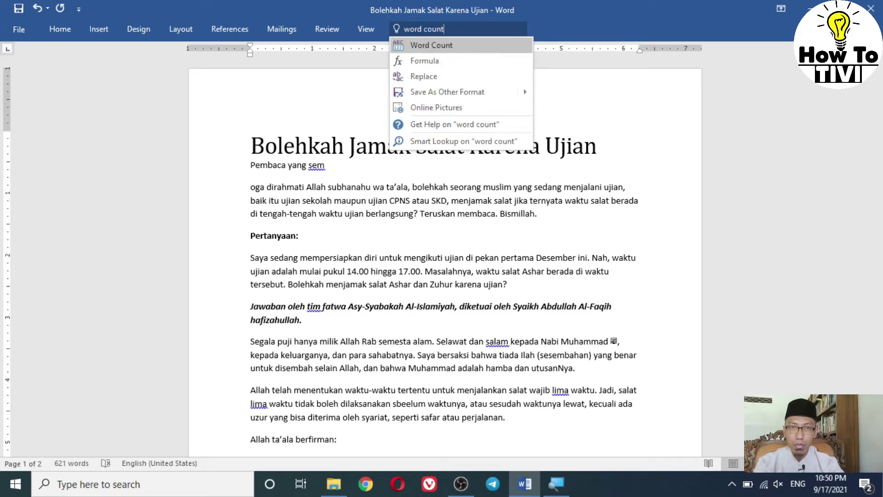
pyautogui.press('Return')
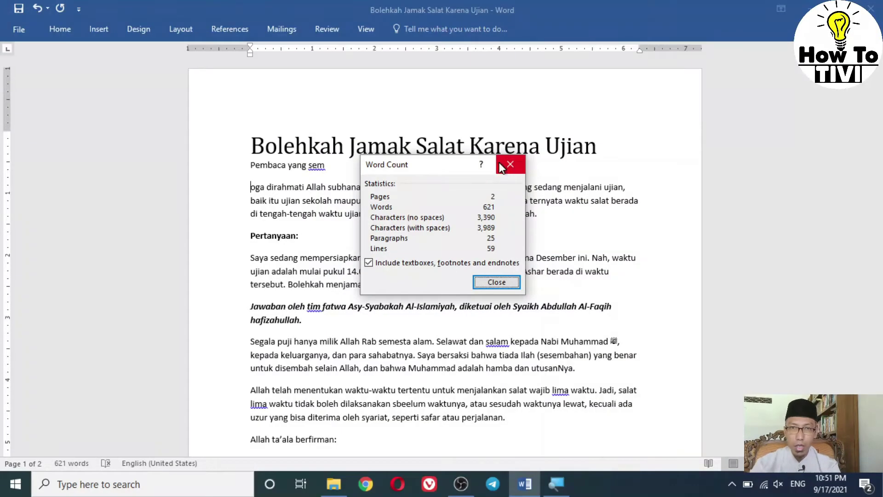
pyautogui.click(519, 96)
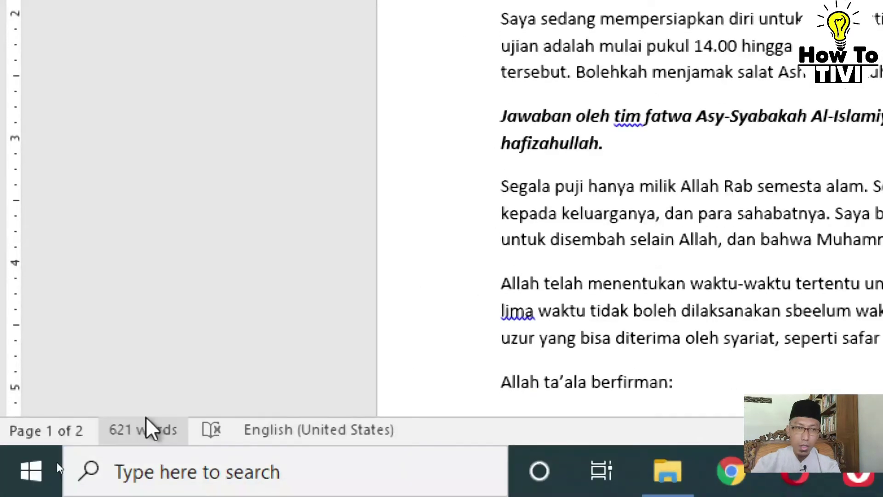
pyautogui.click(115, 431)
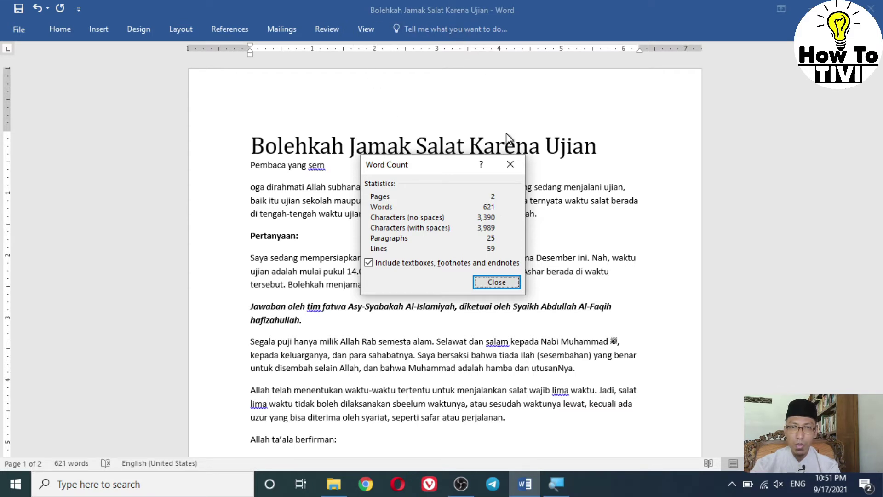
pyautogui.click(511, 166)
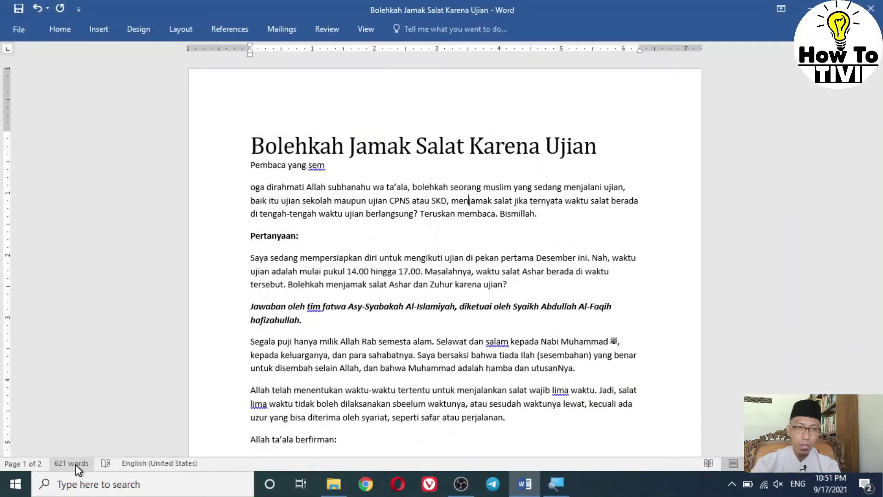
pyautogui.click(75, 465)
pyautogui.click(511, 165)
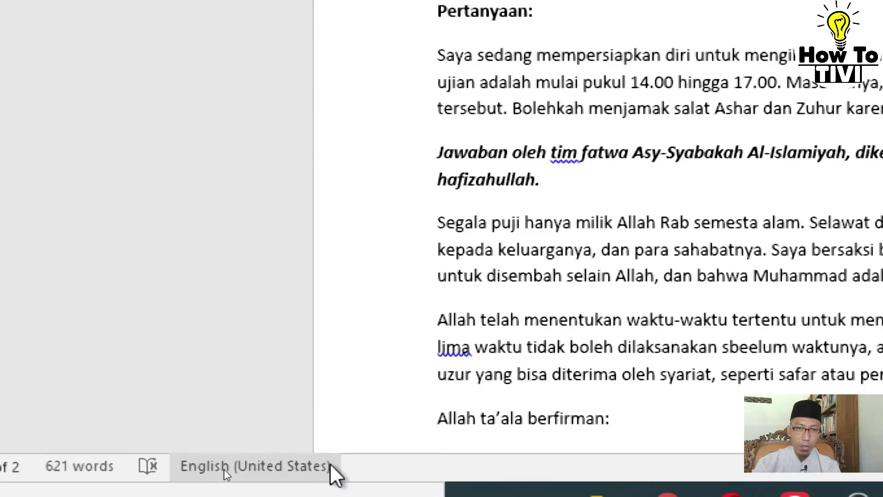
# Uncheck Word Count in the status bar customization menu and dismiss the menu
pyautogui.rightClick(389, 467)
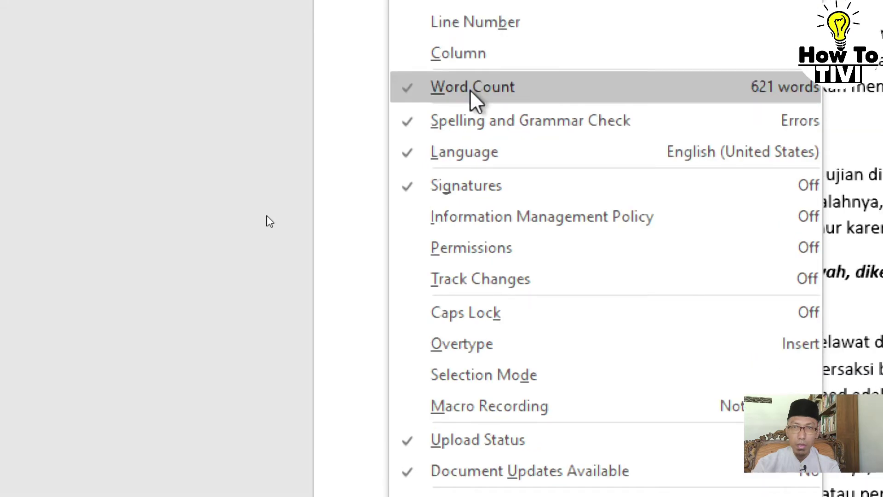
pyautogui.click(410, 88)
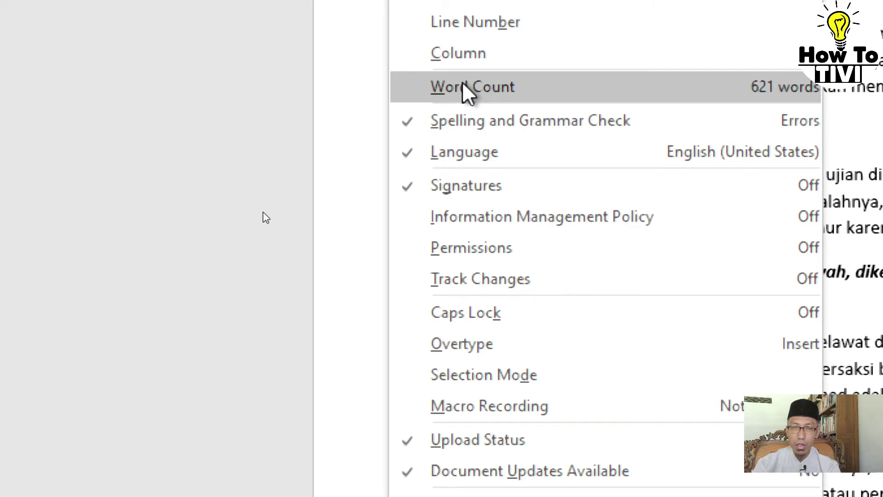
pyautogui.press('Escape')
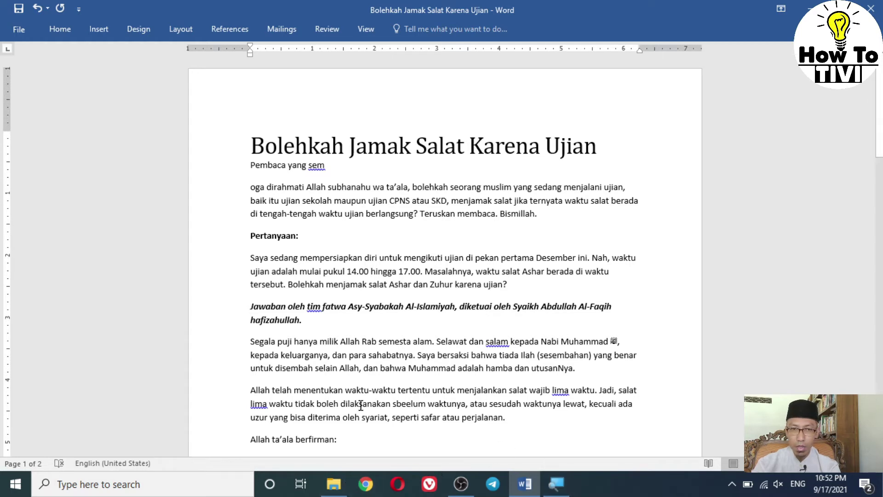
# Re-enable Word Count in the status bar customization menu
pyautogui.rightClick(184, 465)
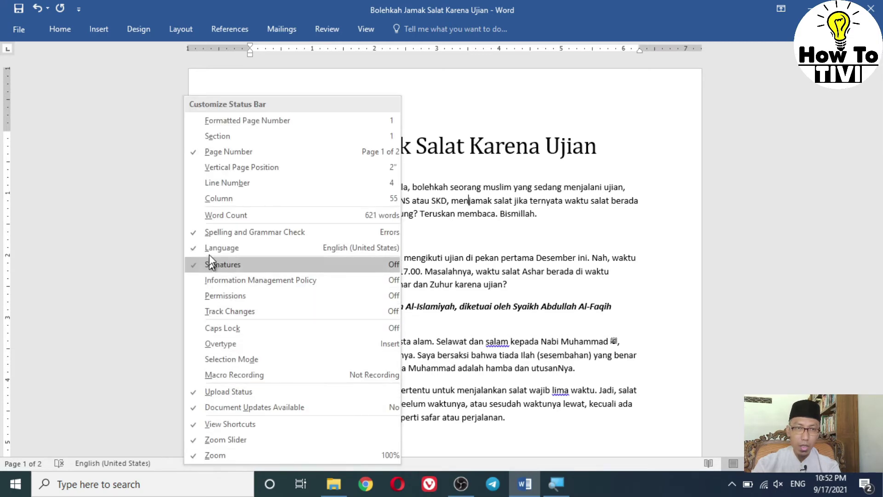
pyautogui.click(211, 220)
pyautogui.click(79, 425)
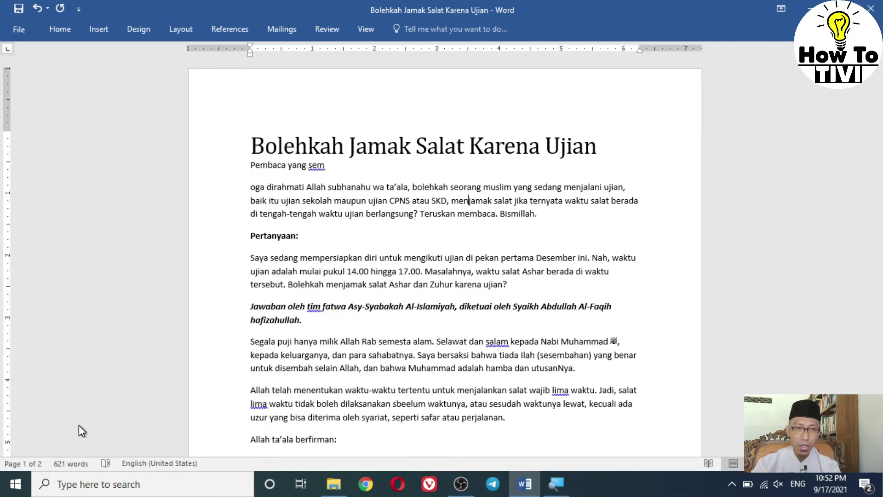
# Open the full statistics from the '621 words' status-bar item, then close them
pyautogui.click(69, 464)
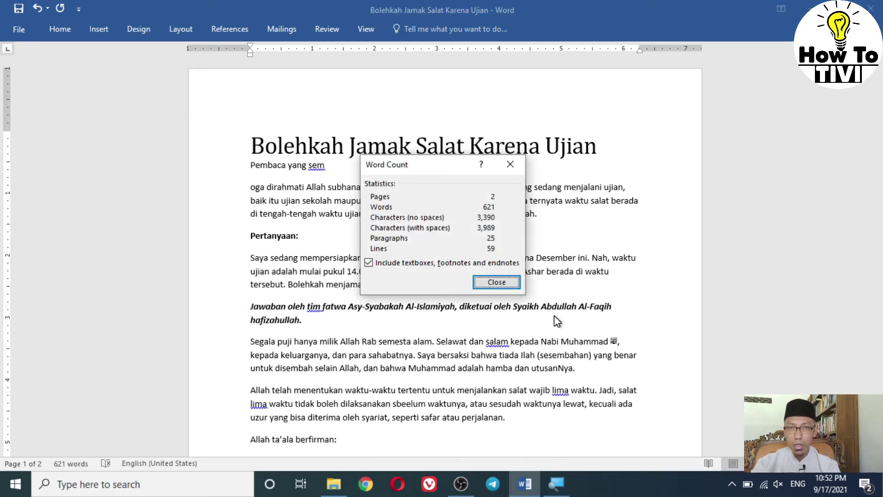
pyautogui.click(496, 282)
pyautogui.scroll(-5, 491, 315)
pyautogui.scroll(5, 492, 315)
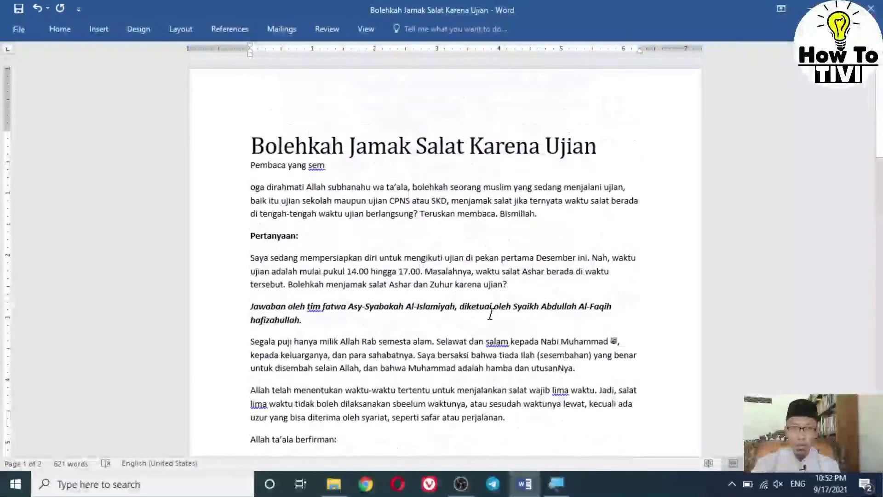
# Merge 'sem' and 'oga' back into 'semoga' in the opening paragraph
pyautogui.click(544, 215)
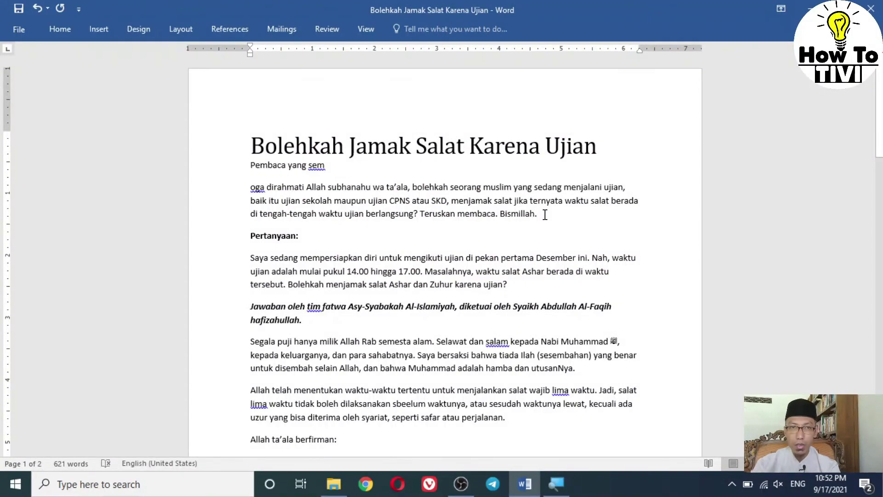
pyautogui.click(251, 187)
pyautogui.press('BackSpace')
# Select the whole 39-word opening paragraph from 'Pembaca' using Ctrl+Shift+Down
pyautogui.click(432, 197)
pyautogui.scroll(-1, 429, 243)
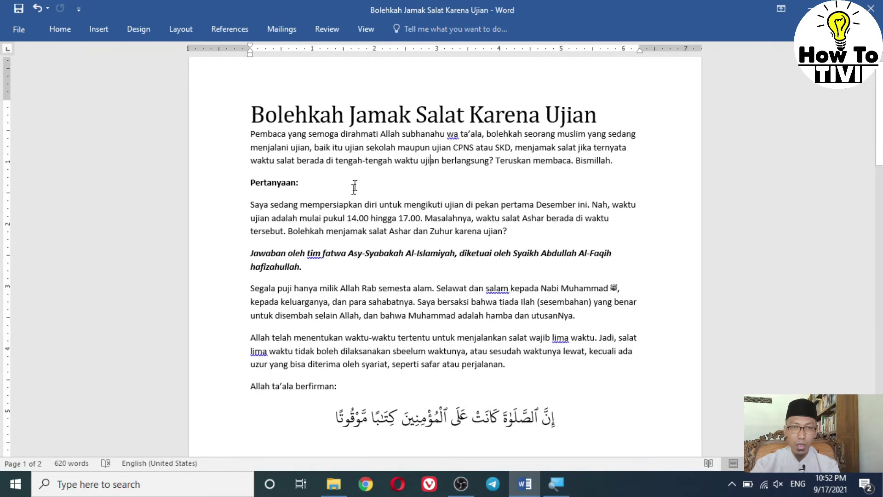
pyautogui.click(252, 132)
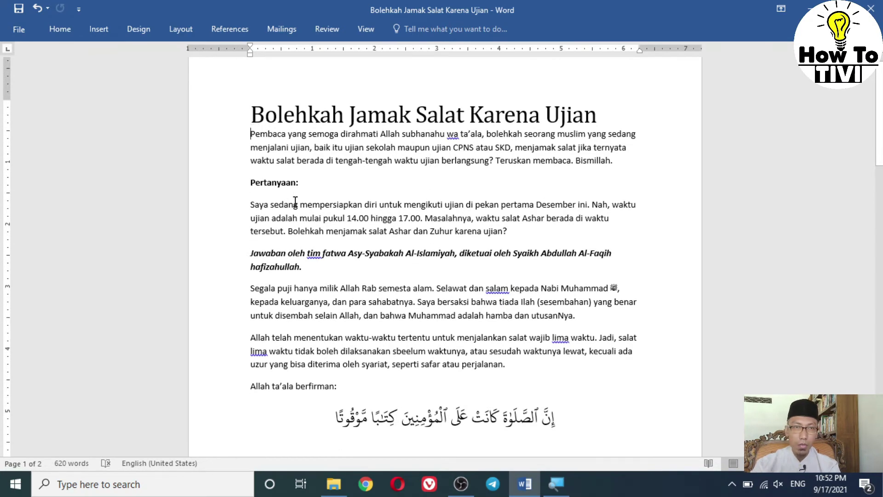
pyautogui.keyDown('shift'); pyautogui.click(618, 164); pyautogui.keyUp('shift')
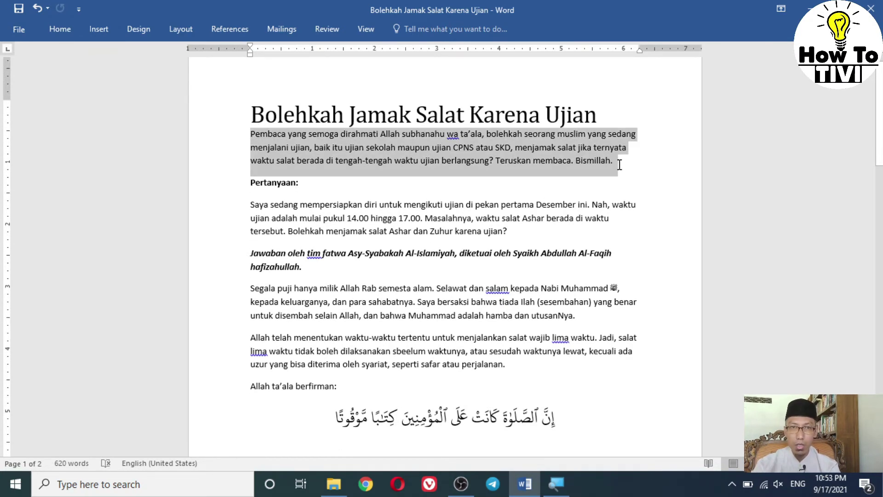
pyautogui.click(485, 162)
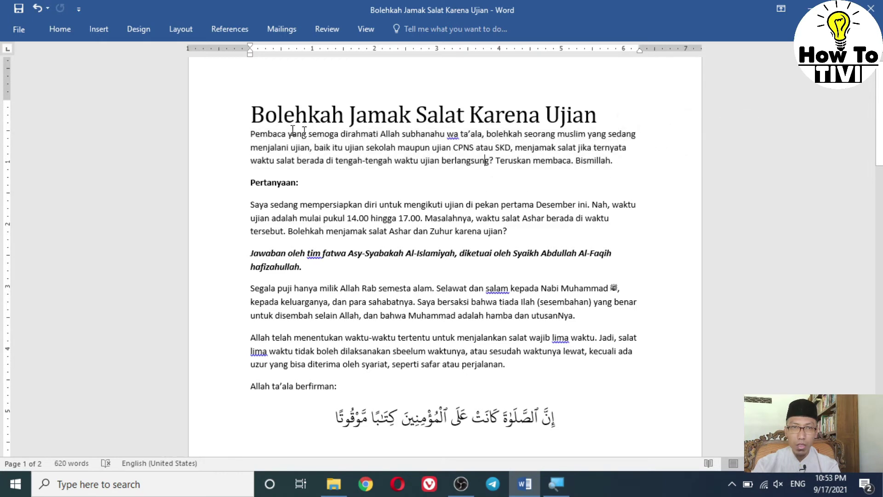
pyautogui.moveTo(251, 133); pyautogui.dragTo(608, 168)
pyautogui.click(553, 161)
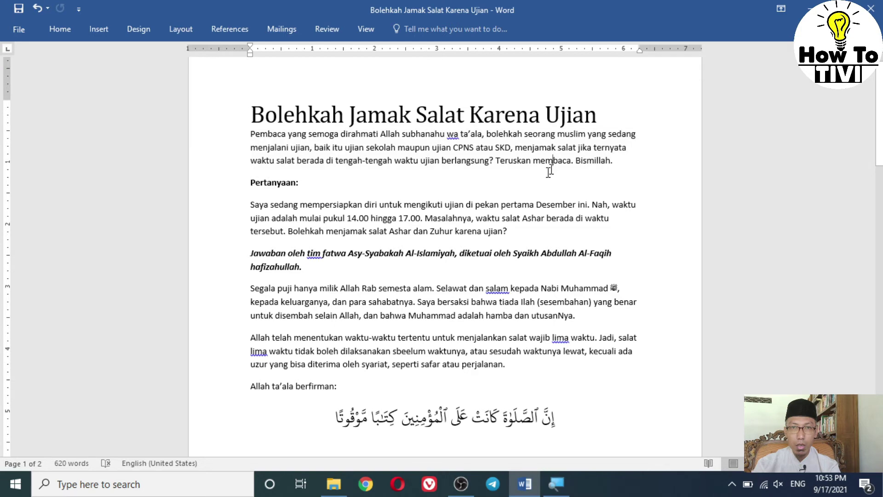
pyautogui.tripleClick(424, 133)
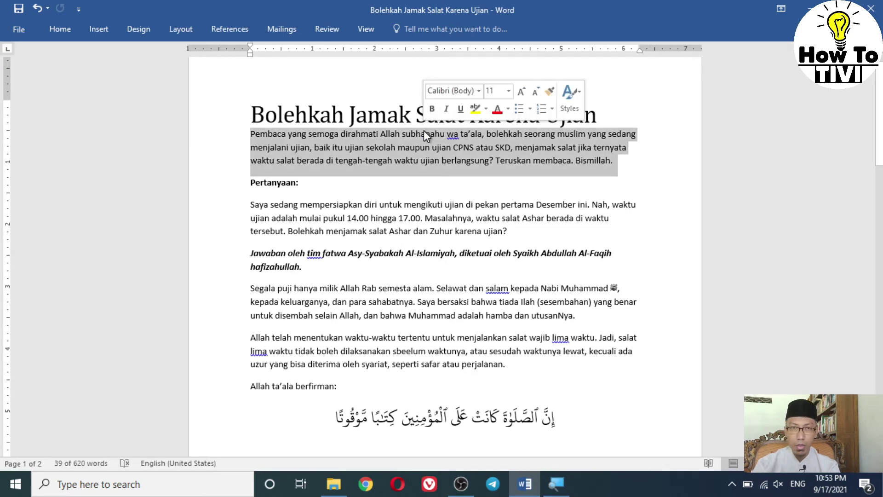
pyautogui.click(416, 138)
pyautogui.tripleClick(417, 138)
pyautogui.click(417, 136)
pyautogui.tripleClick(416, 136)
pyautogui.doubleClick(417, 136)
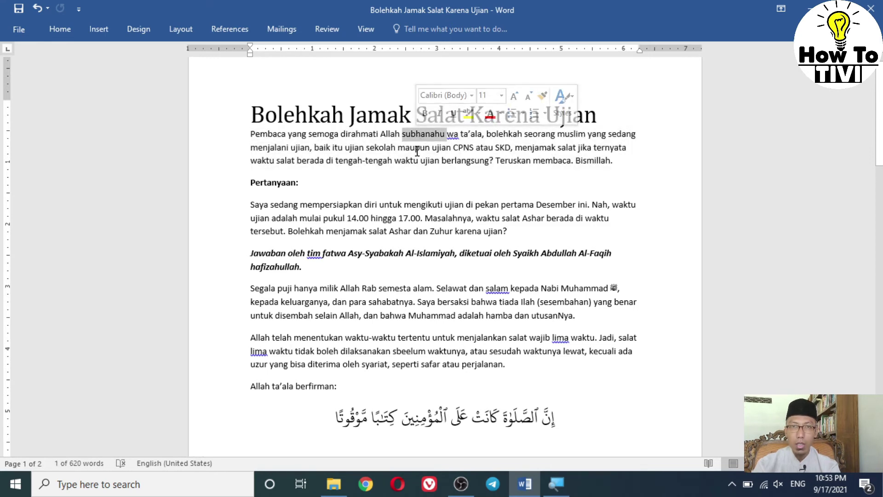
pyautogui.click(417, 138)
pyautogui.tripleClick(618, 164)
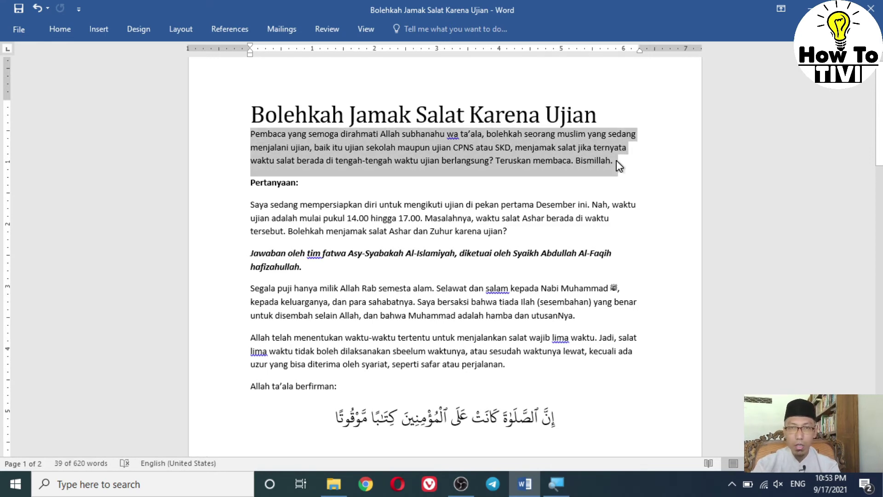
pyautogui.click(618, 164)
pyautogui.click(251, 133)
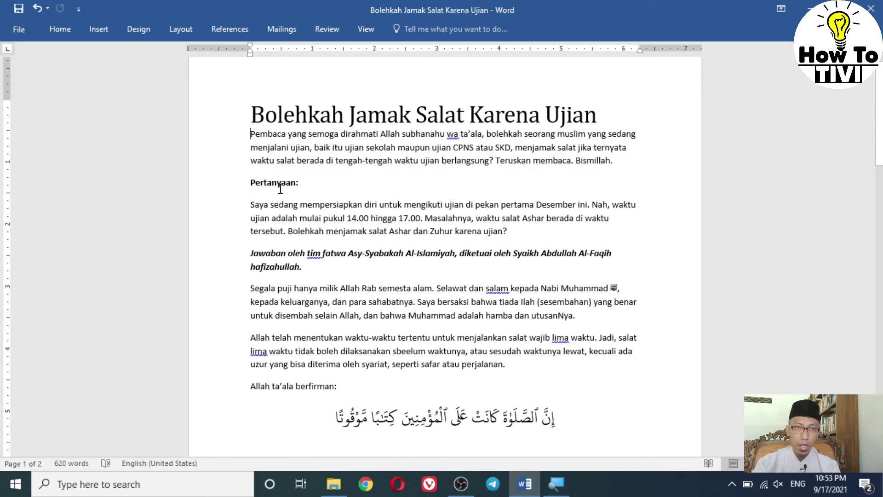
pyautogui.click(467, 171)
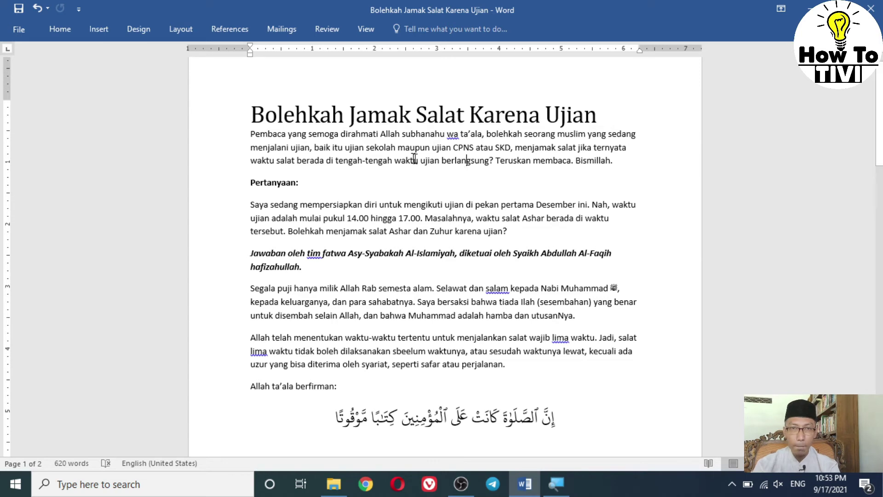
pyautogui.click(249, 133)
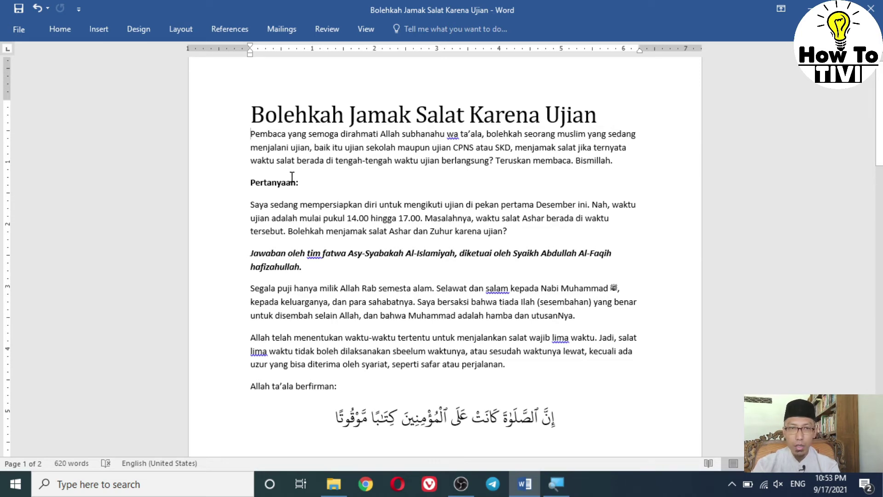
pyautogui.hotkey('ctrl', 'shift', 'Down')
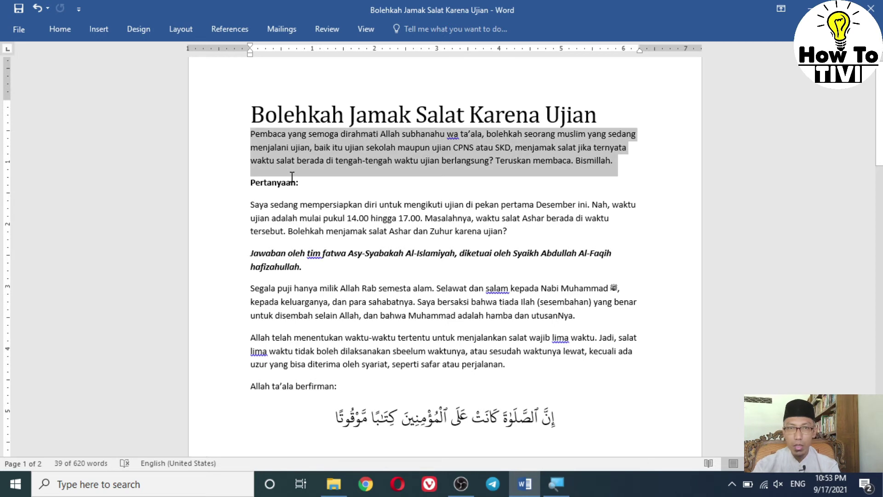
# View the paragraph's word count from the status bar and Review > Word Count, closing each
pyautogui.click(69, 463)
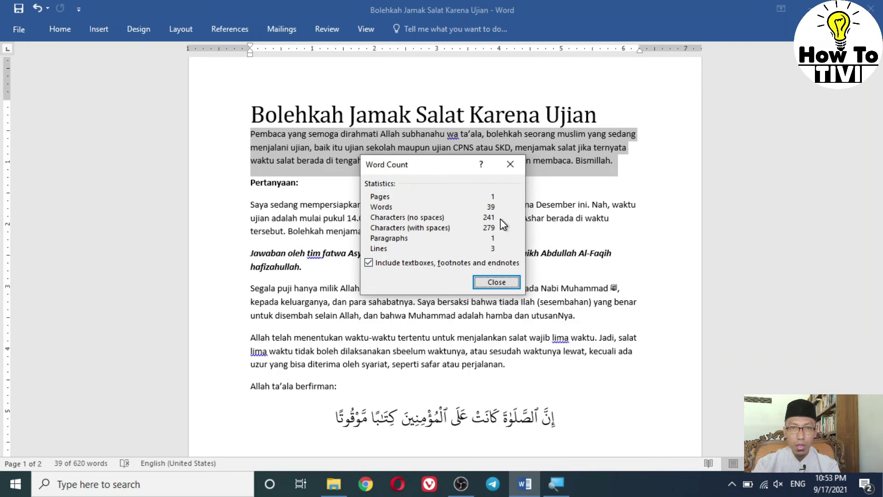
pyautogui.click(511, 165)
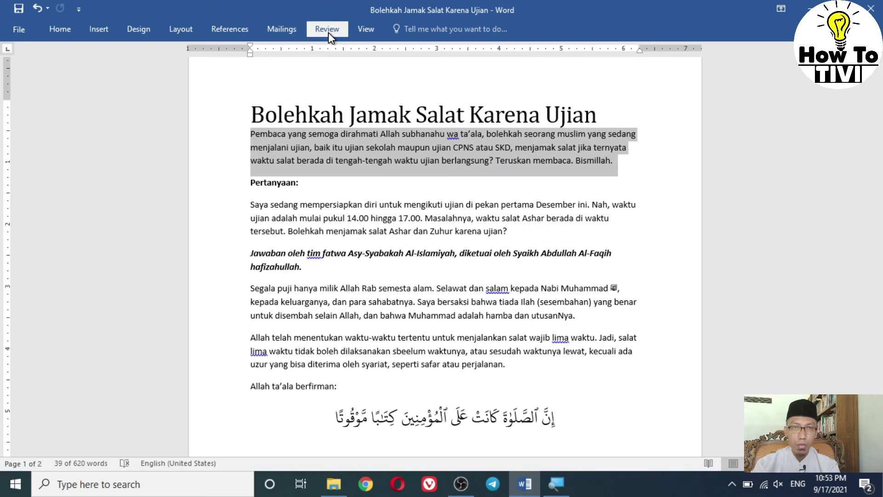
pyautogui.click(328, 29)
pyautogui.click(95, 56)
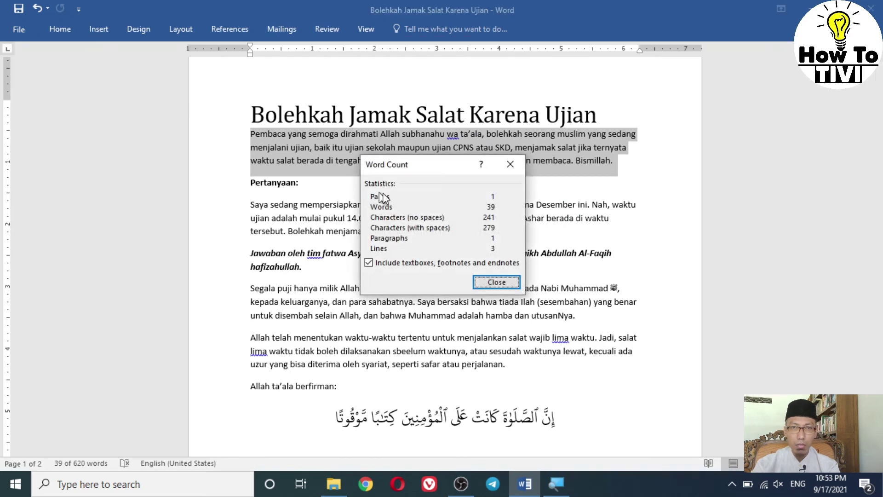
pyautogui.click(511, 164)
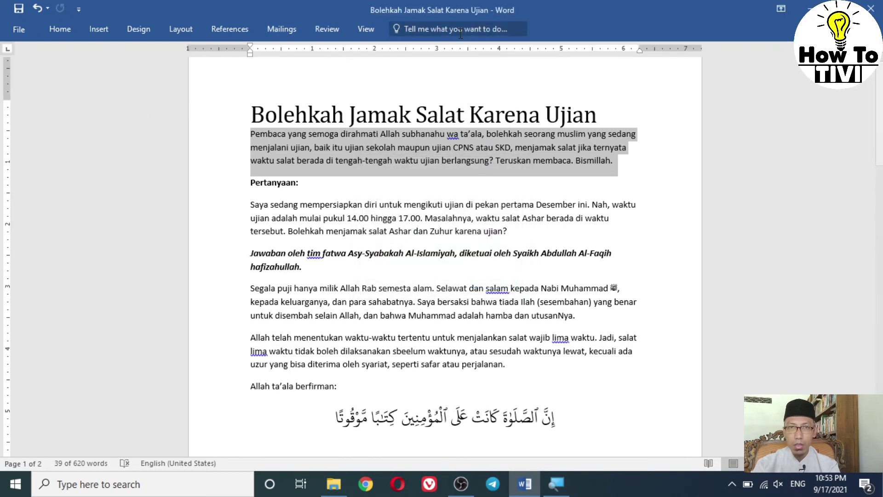
# Search 'word cou' in Tell me to show 39 words, 241/279 characters, 3 lines
pyautogui.click(461, 33)
pyautogui.write('word cou')
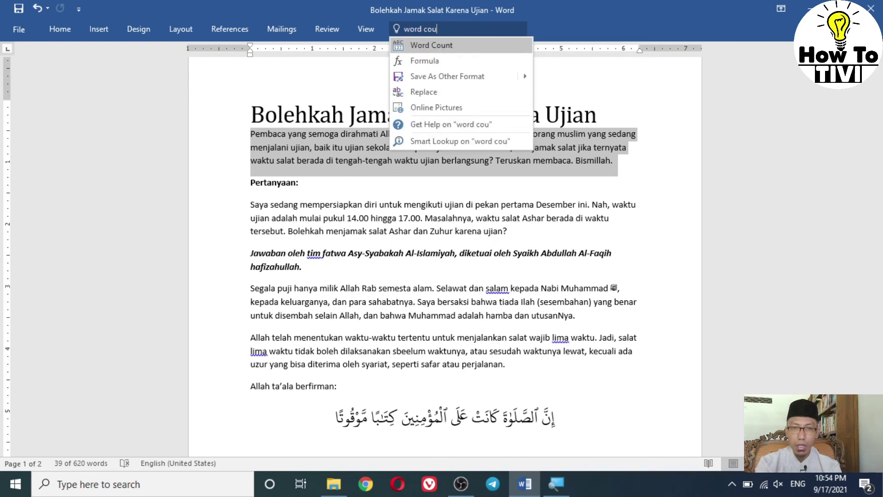
pyautogui.press('Return')
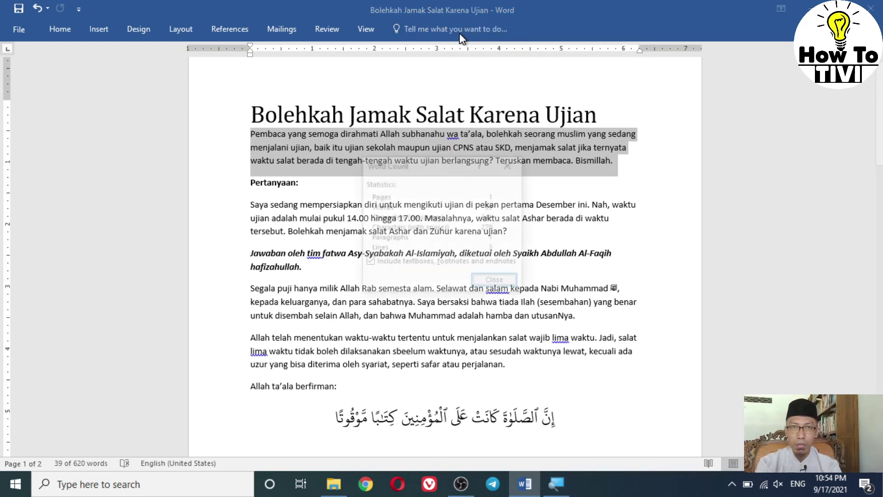